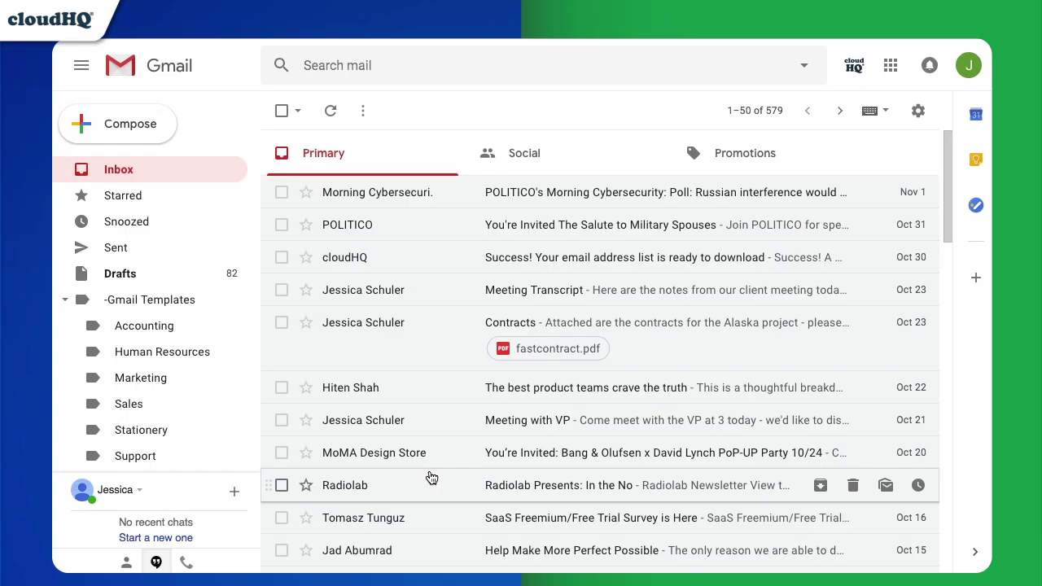
Step: Select the five emails from Meeting Transcript to the SaaS Freemium survey and open Multi Email Forward
left_click(281, 518)
left_click(282, 420)
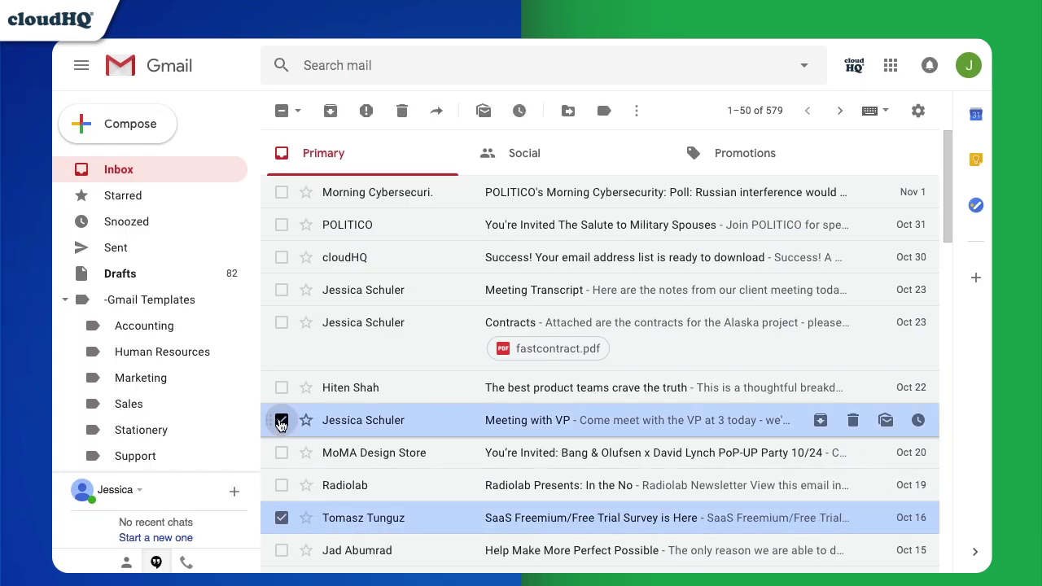
left_click(282, 388)
left_click(281, 323)
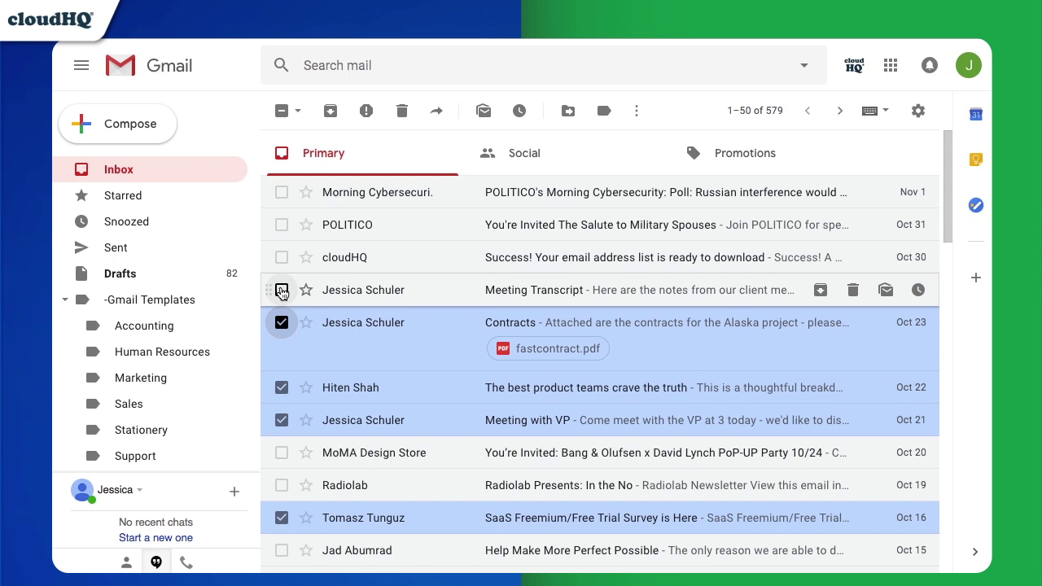
left_click(282, 291)
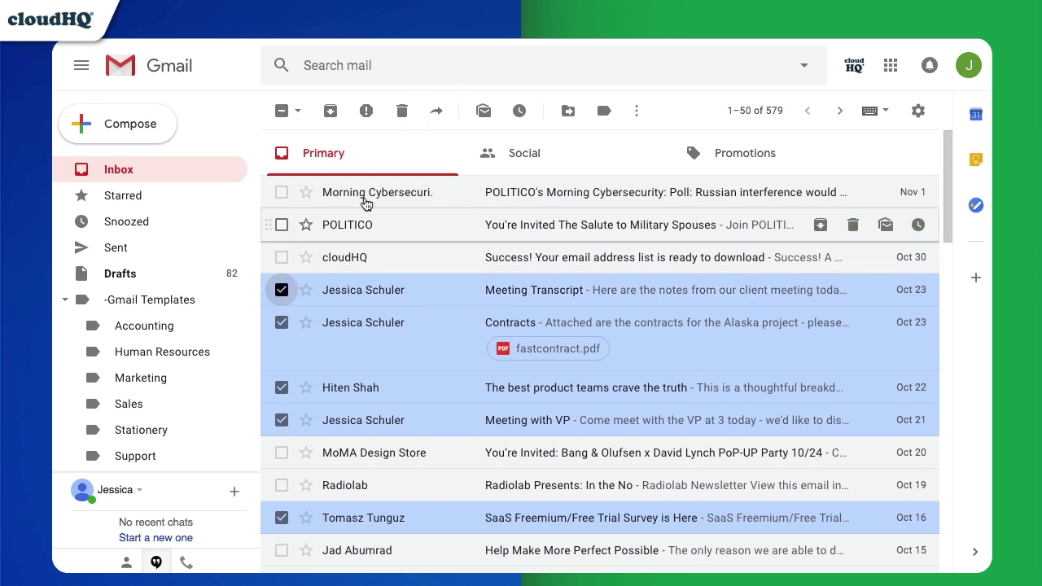
left_click(438, 113)
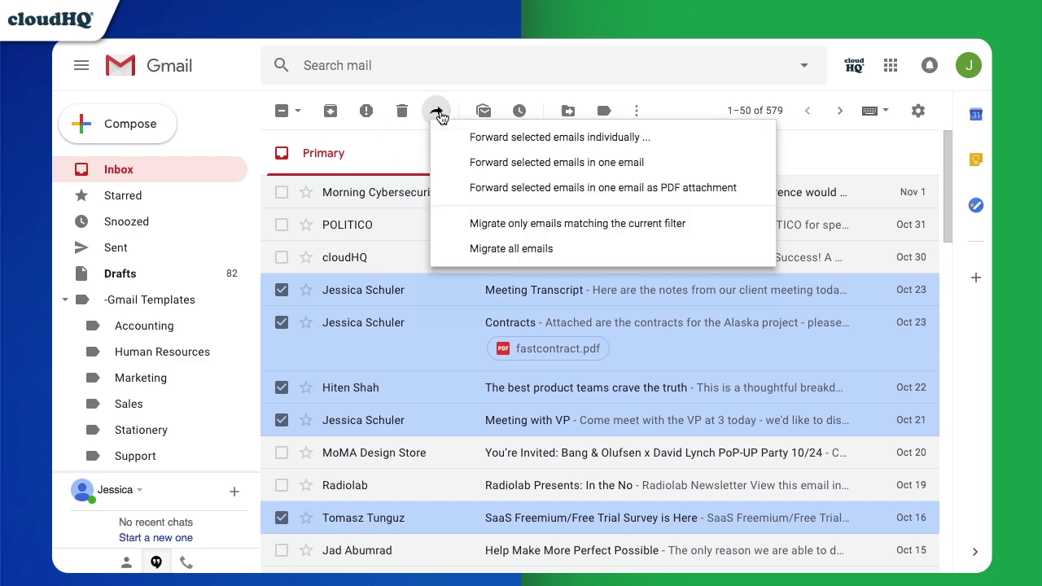
Step: Forward the five conversations individually to the recipient's e-mail address
left_click(502, 138)
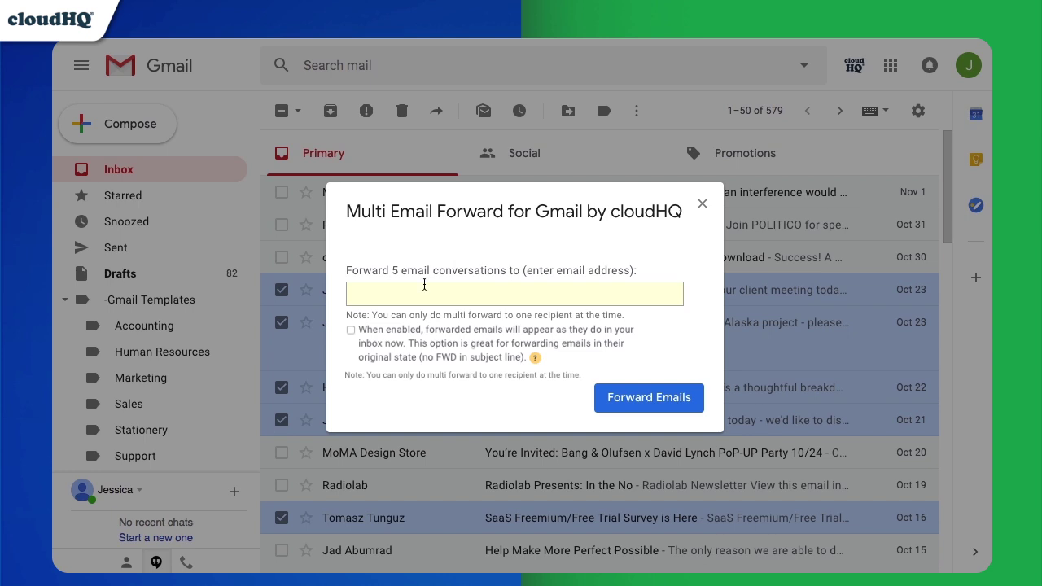
type("Any.Email@email.com")
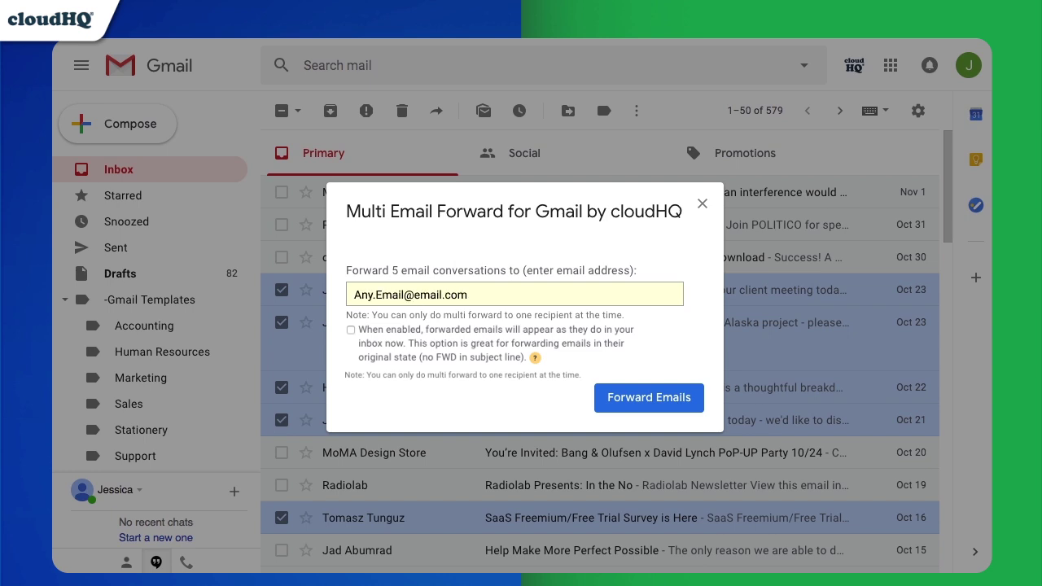
key("Return")
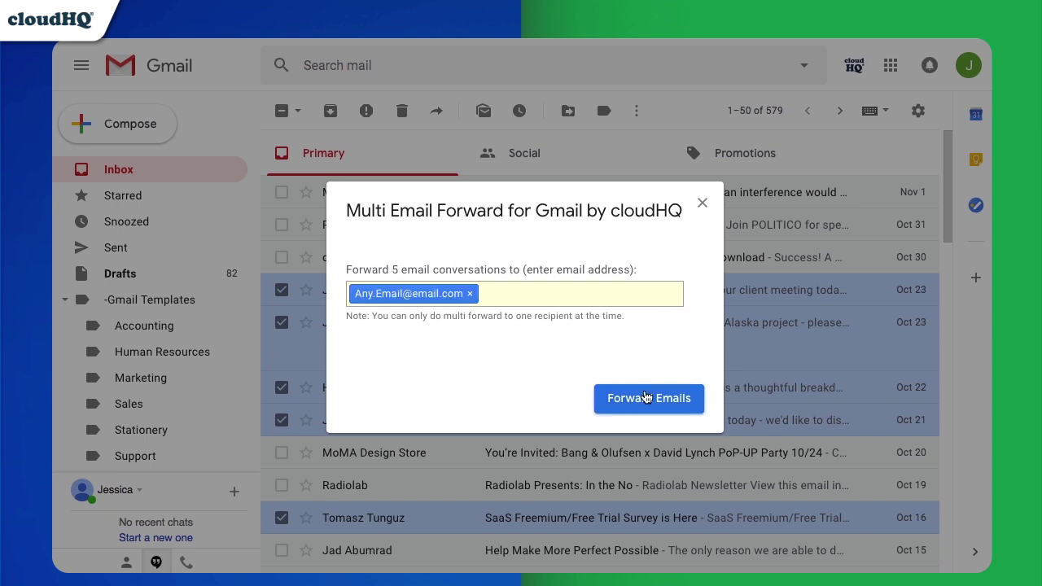
left_click(650, 400)
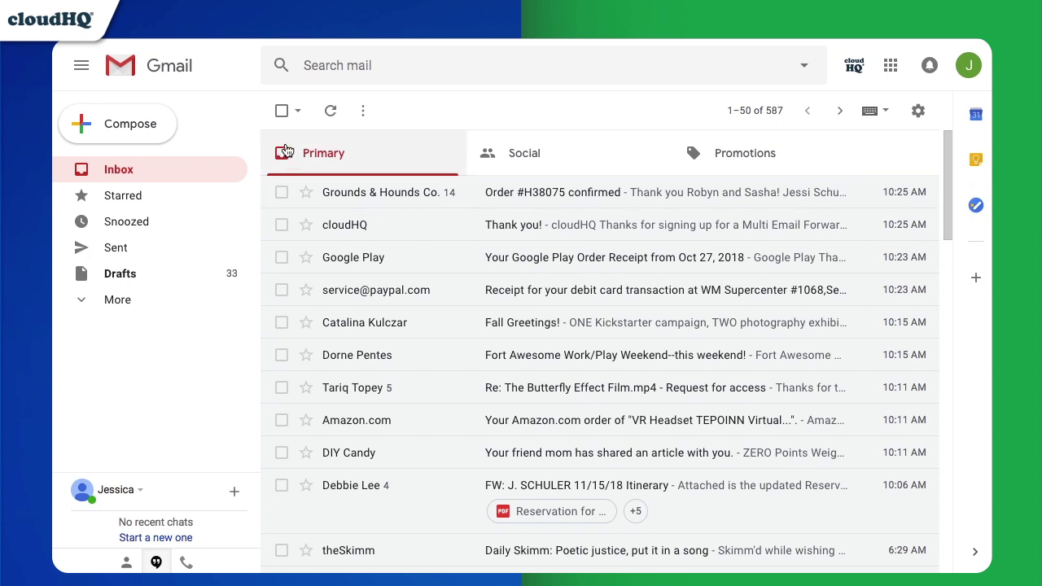
Step: Select all 587 Primary conversations and open the Multi Email Forward menu
left_click(298, 114)
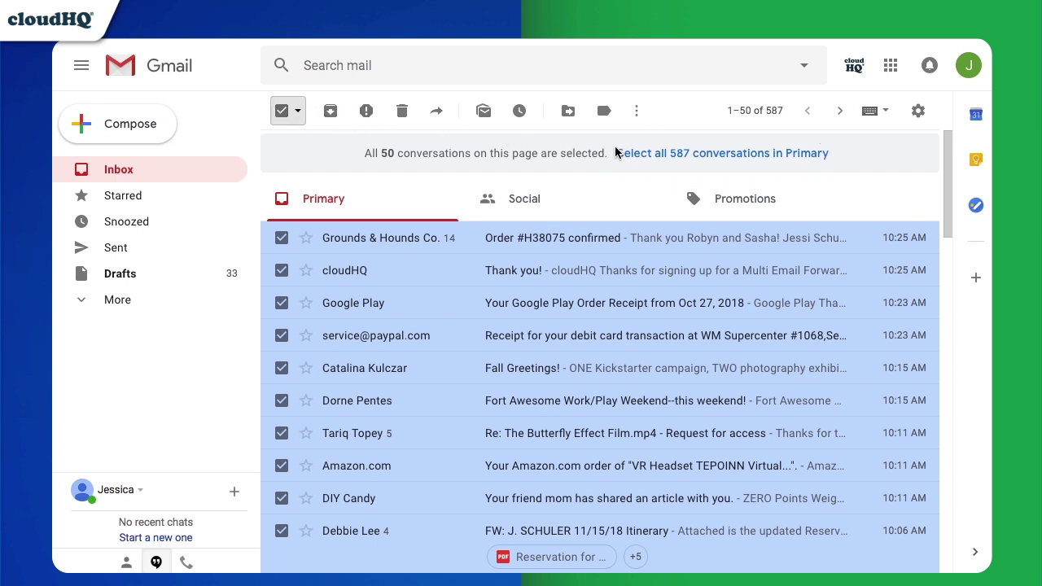
left_click(715, 159)
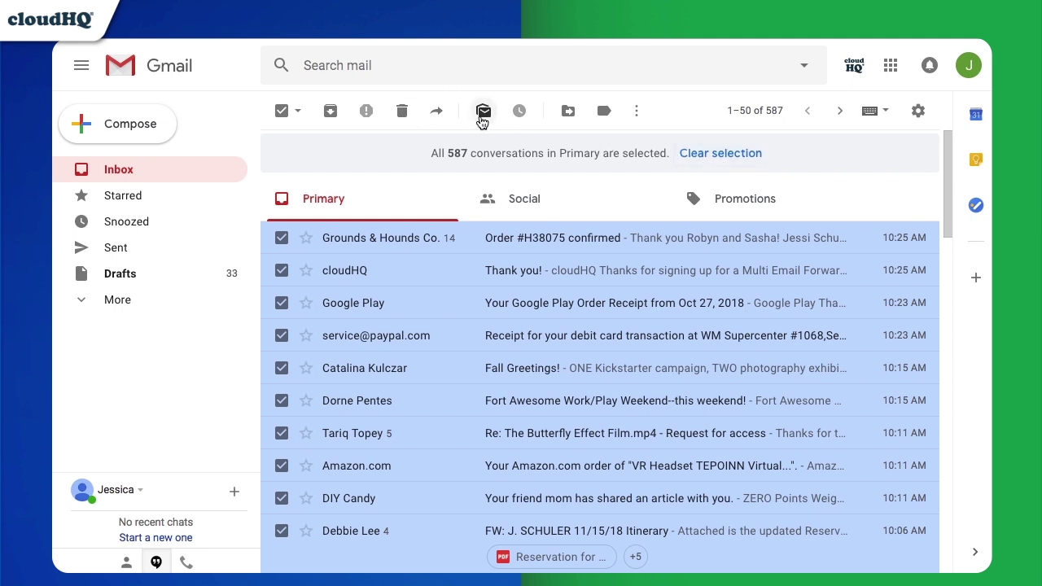
left_click(437, 112)
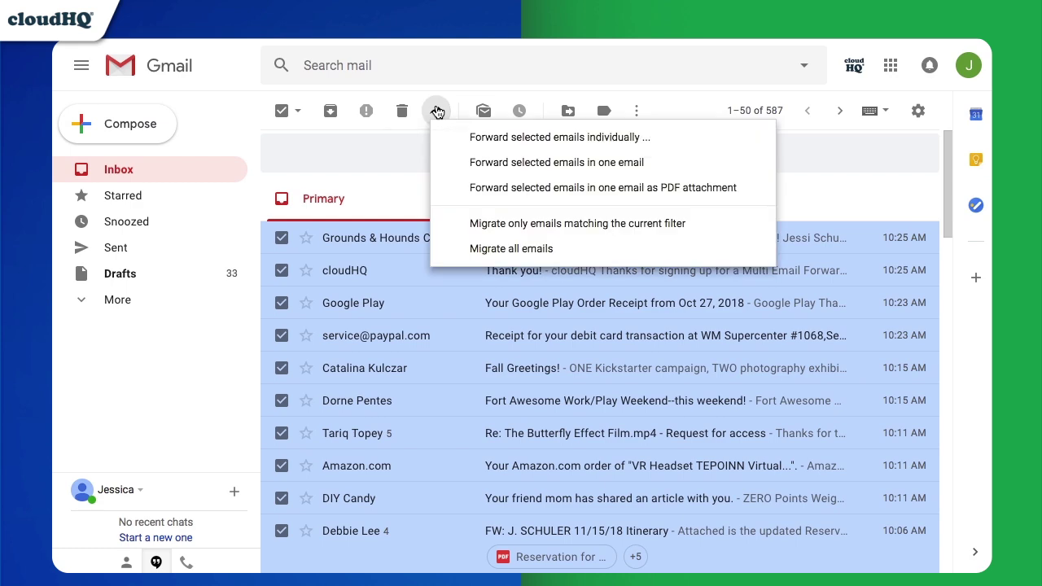
Step: Forward all 587 conversations individually to the recipient's address, kept in original state without FWD
left_click(514, 140)
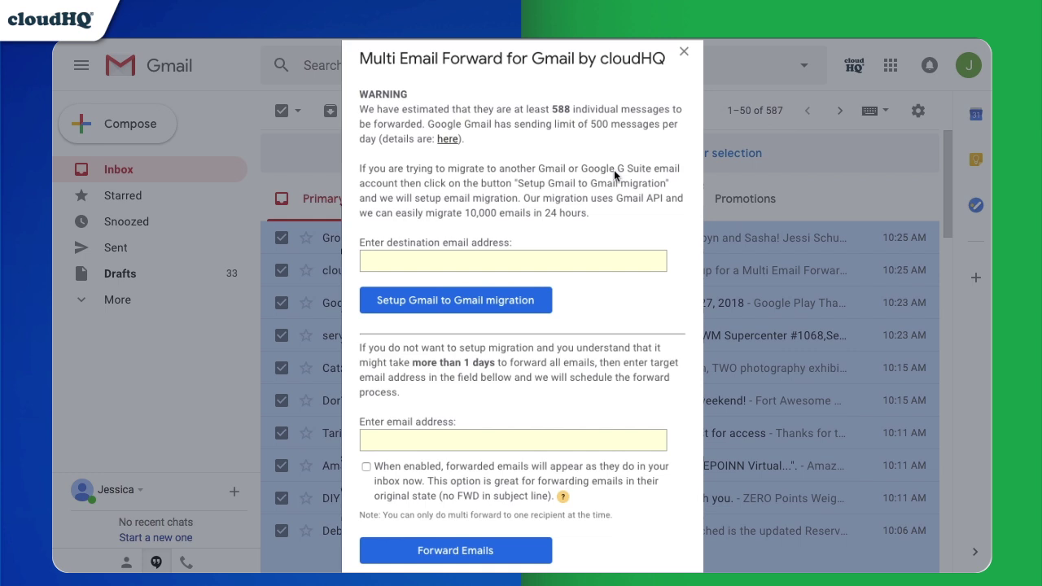
left_click(429, 438)
type("Any.Email@email.com")
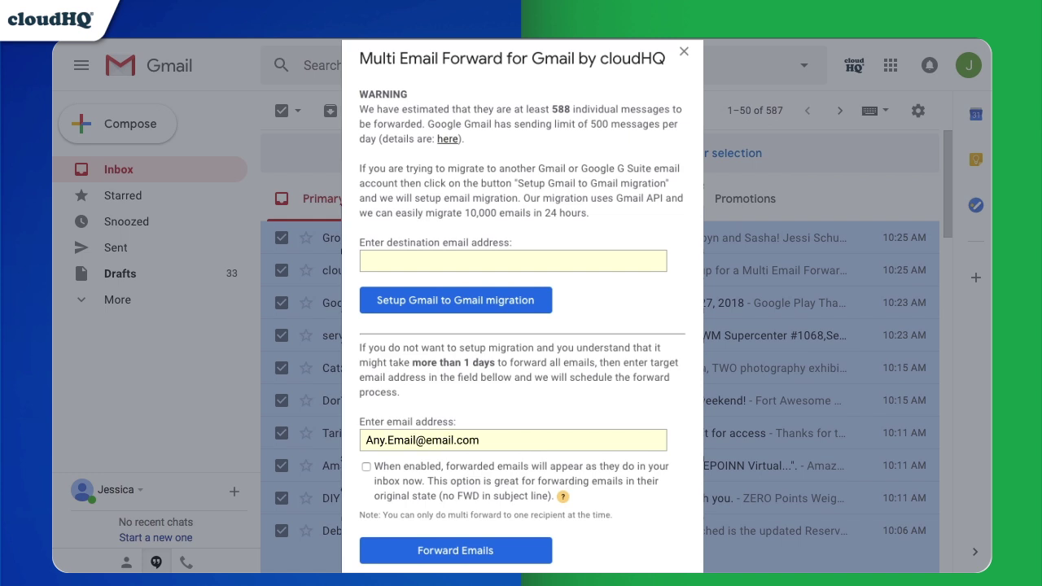
key("Return")
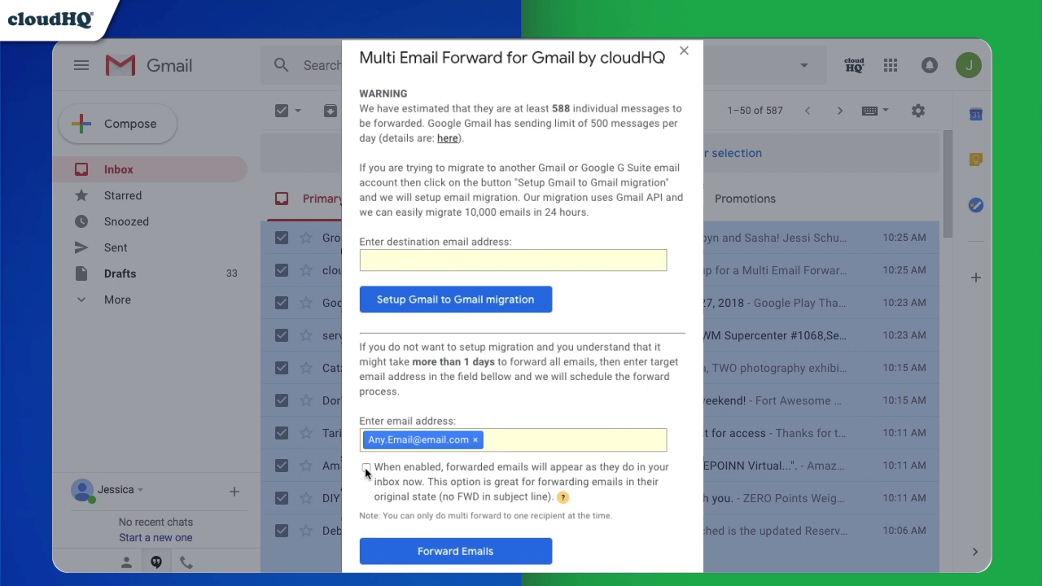
left_click(365, 470)
left_click(434, 555)
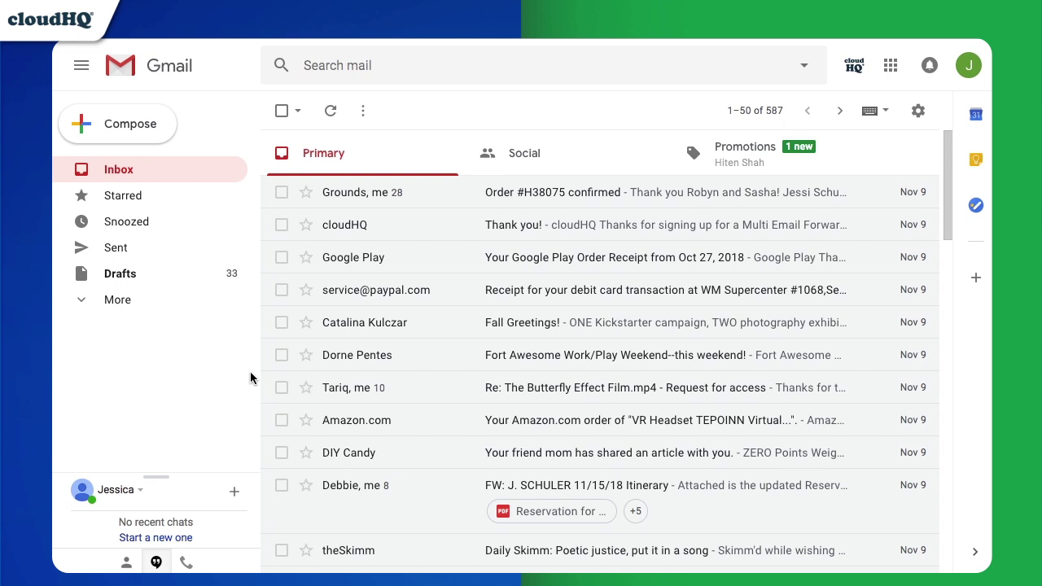
Step: Set up migrating all emails (about 1691) to the new Gmail account's address
left_click(282, 193)
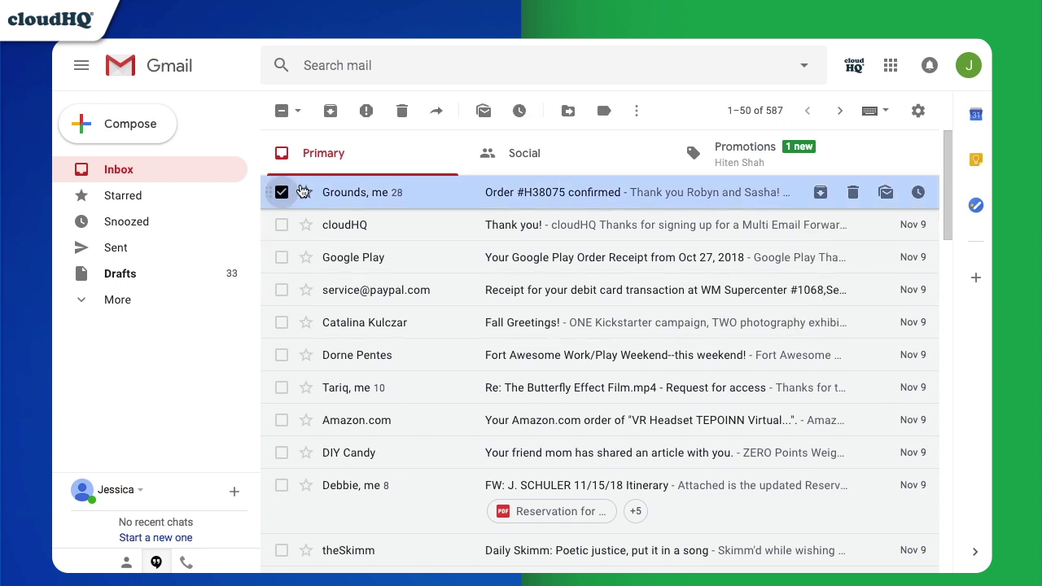
left_click(438, 114)
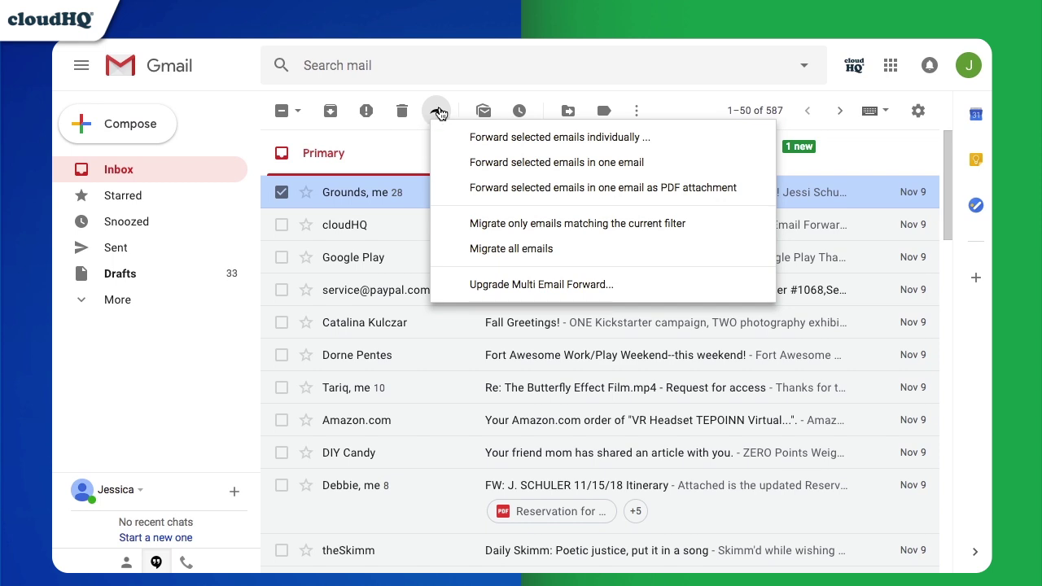
left_click(482, 252)
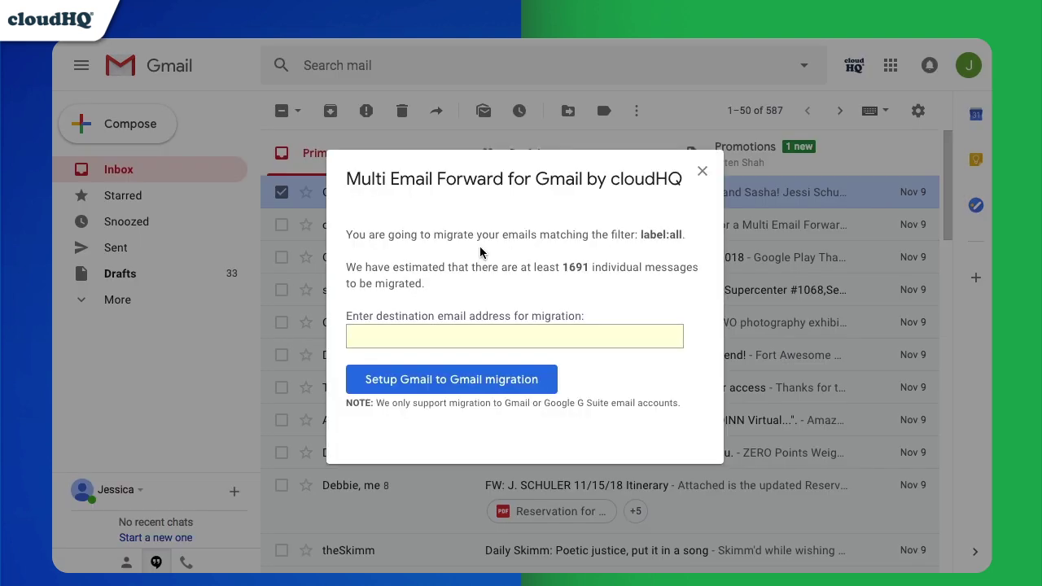
left_click(379, 336)
type("mynewe")
type("mailaddress@gmail.com")
key("Return")
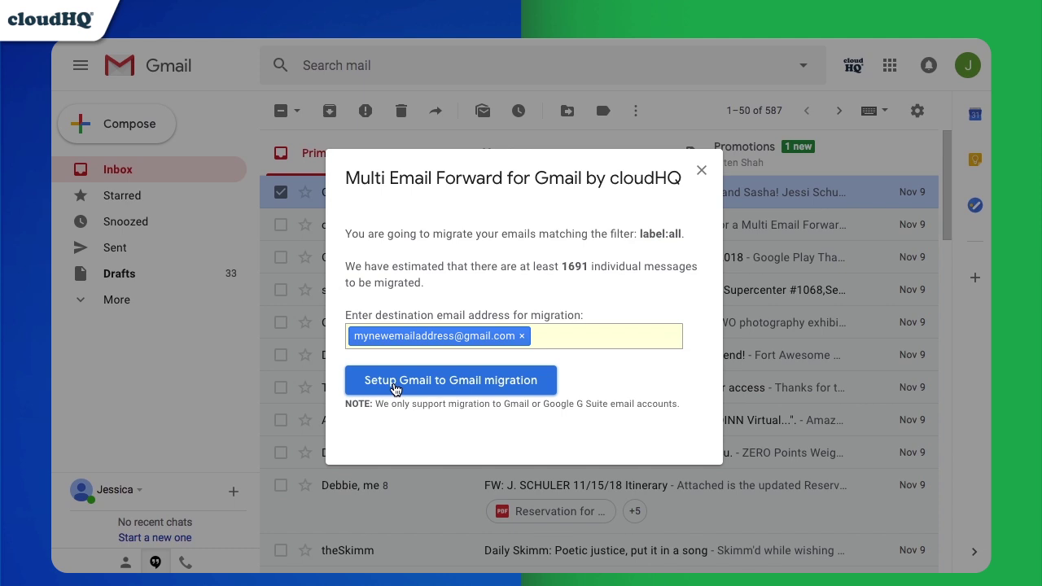
left_click(395, 387)
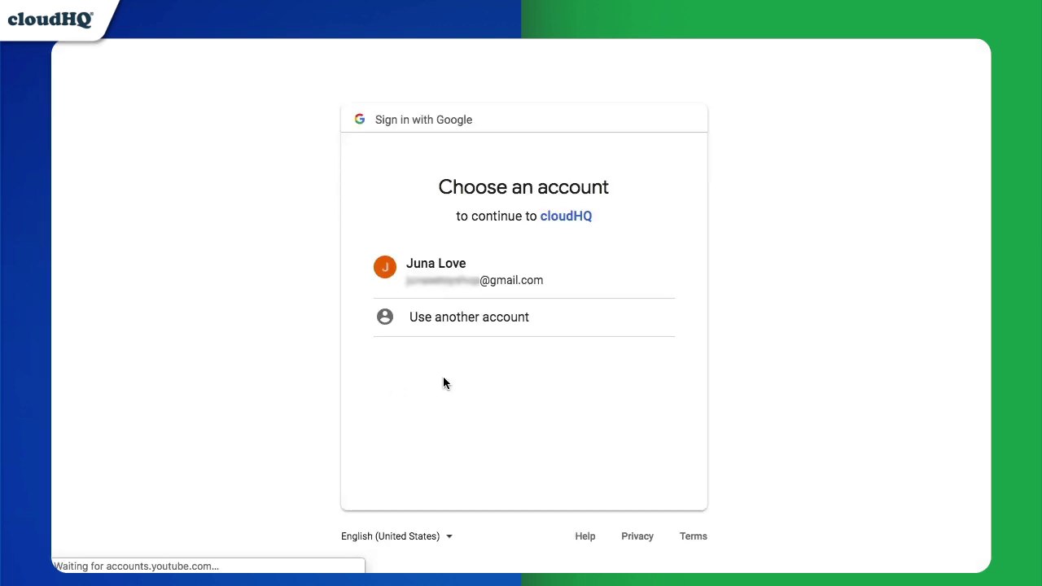
Step: Choose the signed-in Google account and allow cloudHQ access to it
left_click(442, 279)
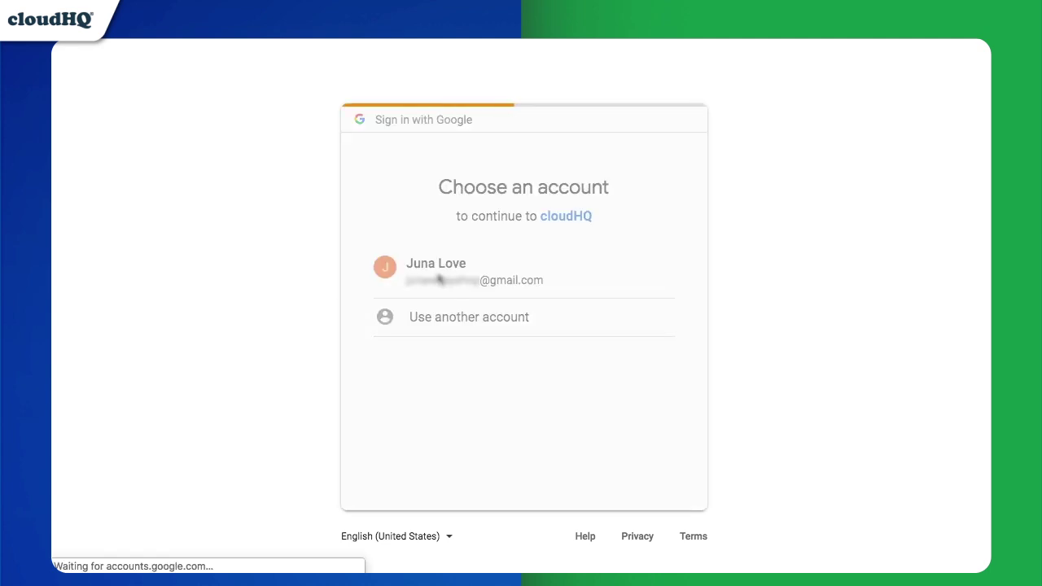
scroll(518, 326, "down", 2)
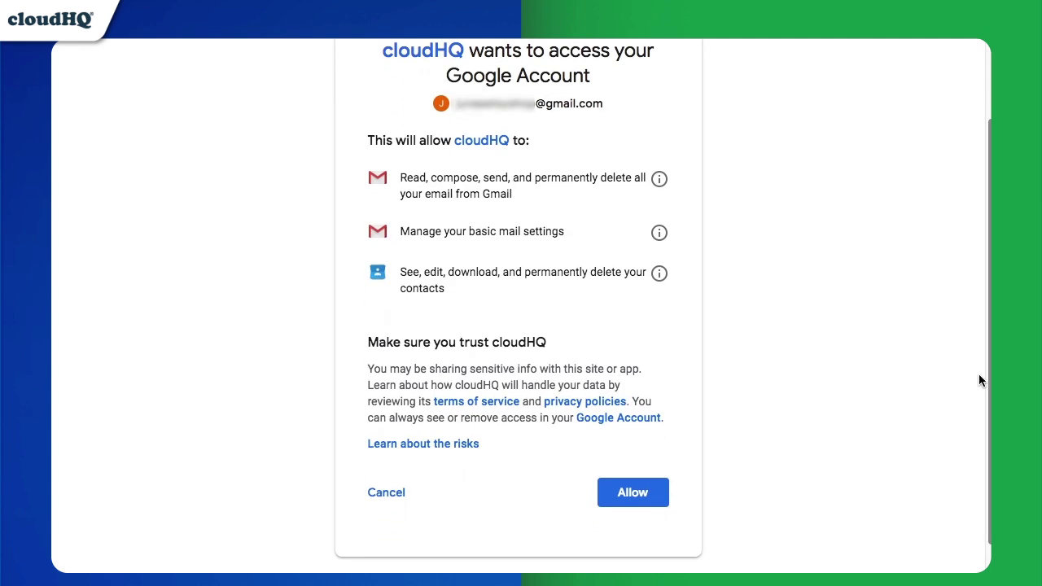
left_click(643, 490)
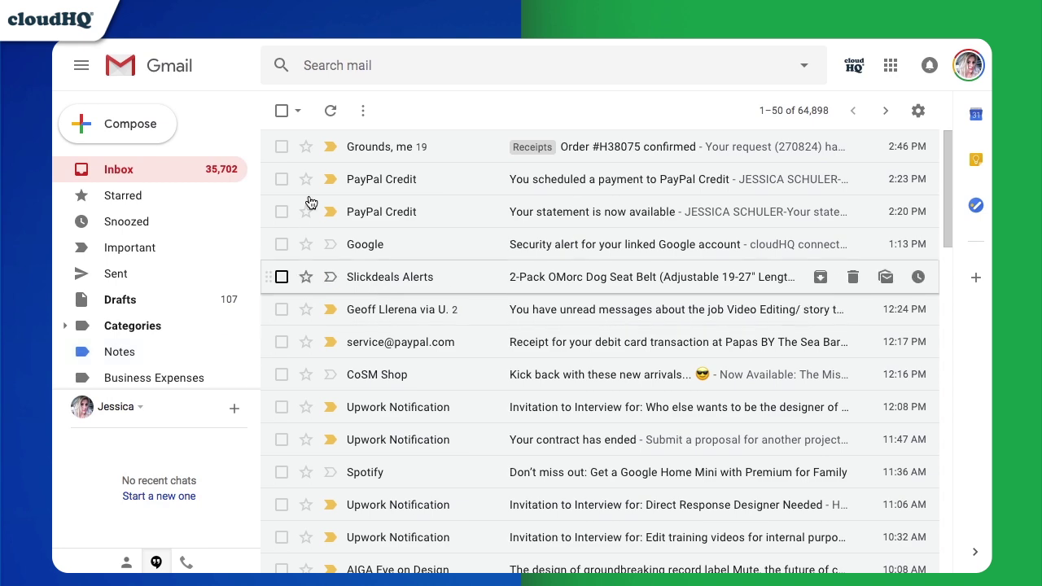
Step: Search the mail for 'receipt'
left_click(340, 65)
type("rec")
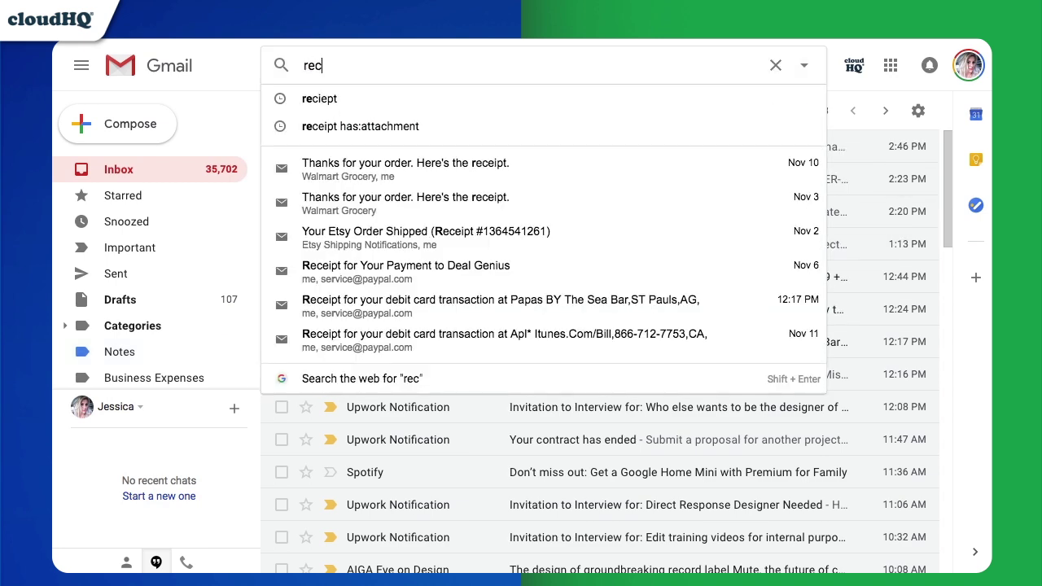
type("eipt")
key("Return")
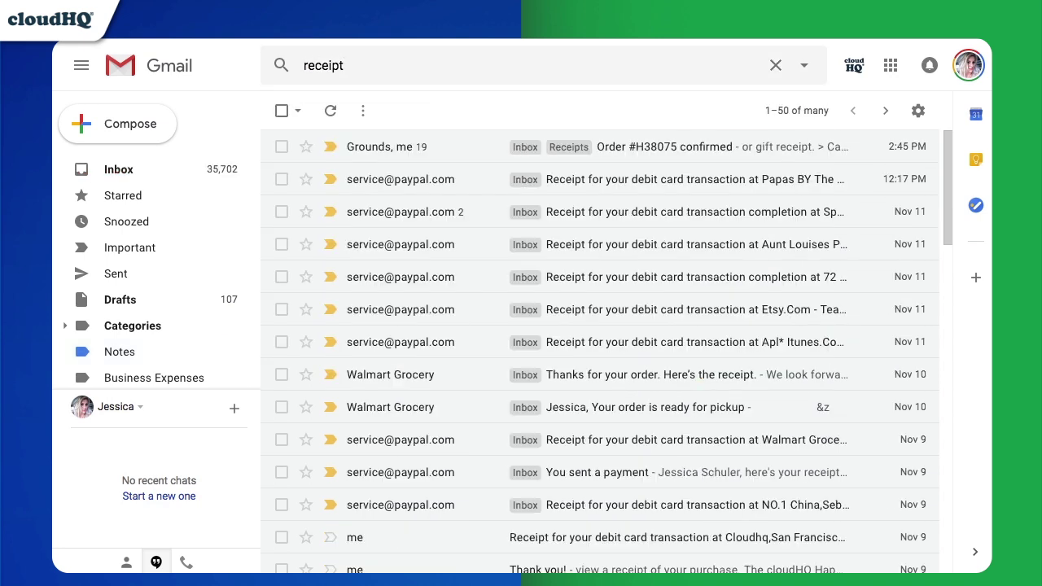
Step: Select all results and choose migrating only emails matching the current filter
left_click(298, 114)
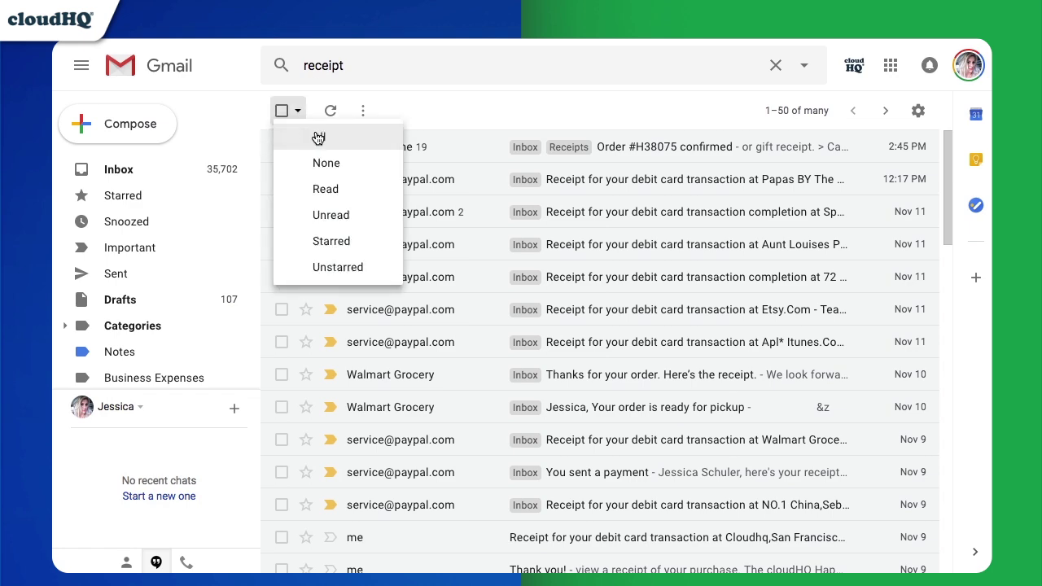
left_click(317, 137)
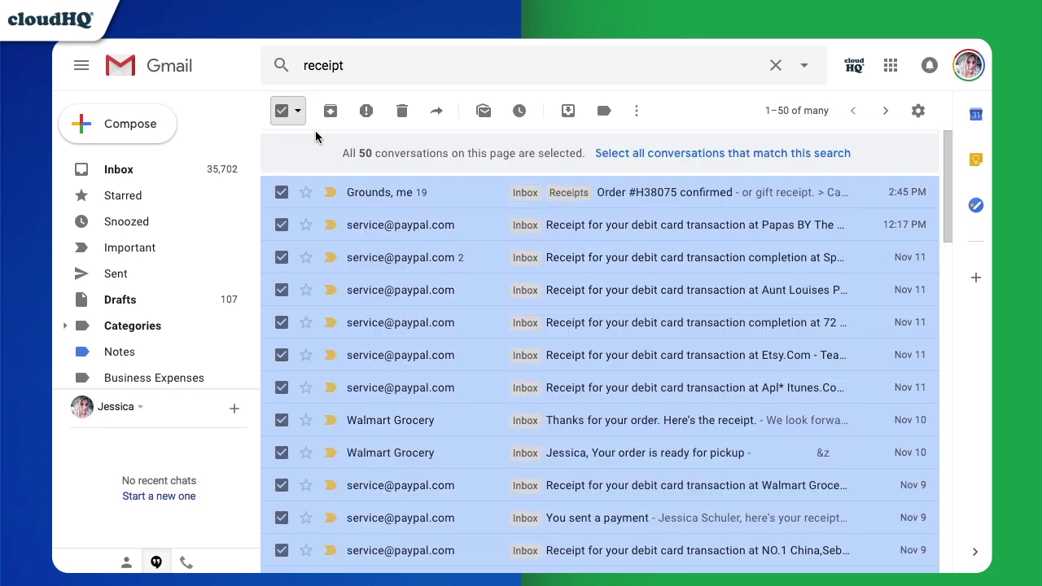
left_click(437, 113)
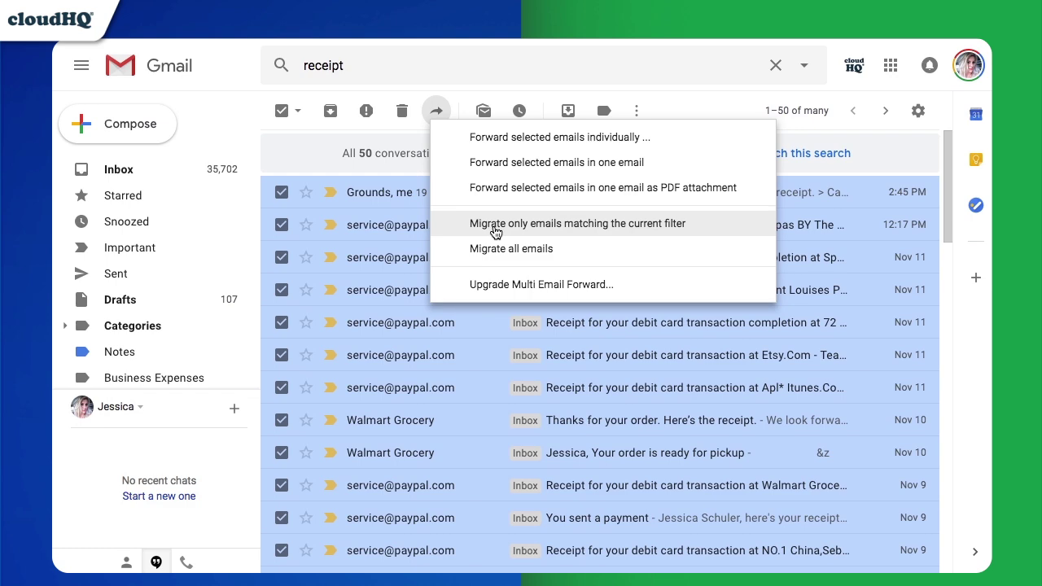
left_click(495, 230)
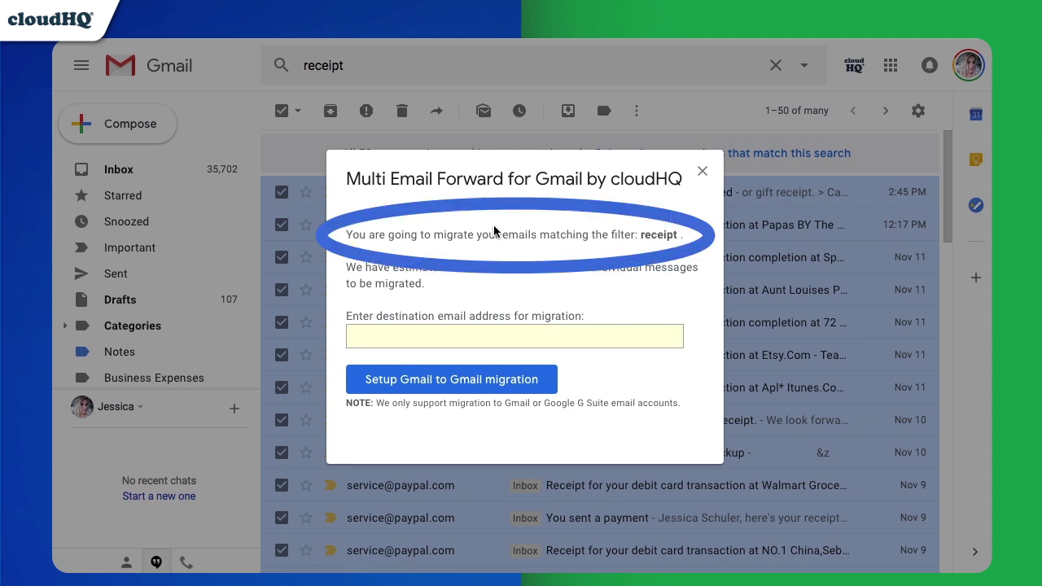
Step: Set up the receipt-only migration to the destination Gmail address and pick the Google account
left_click(415, 334)
type("myemail@gmail.com")
key("Return")
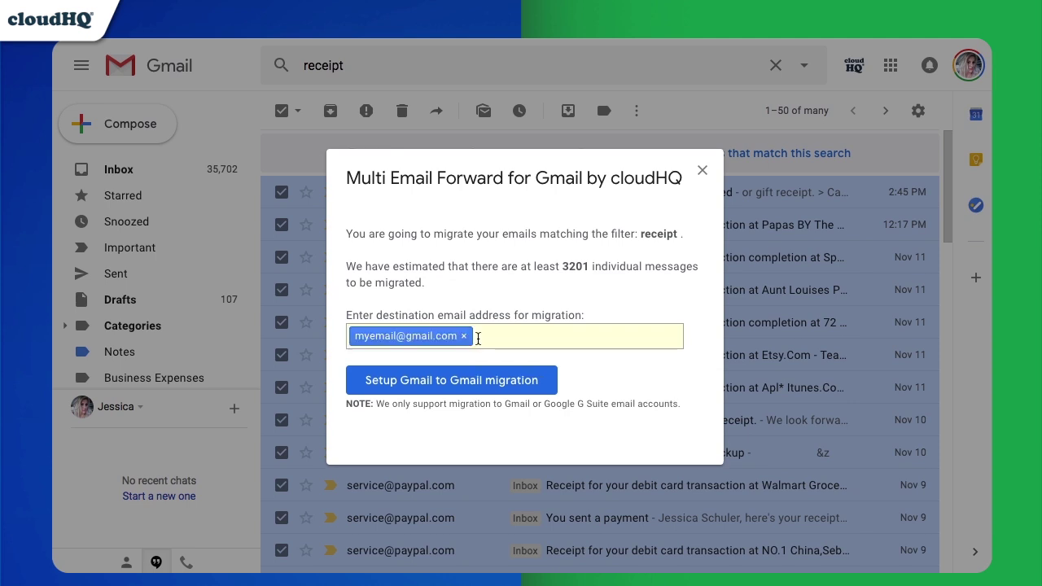
left_click(453, 390)
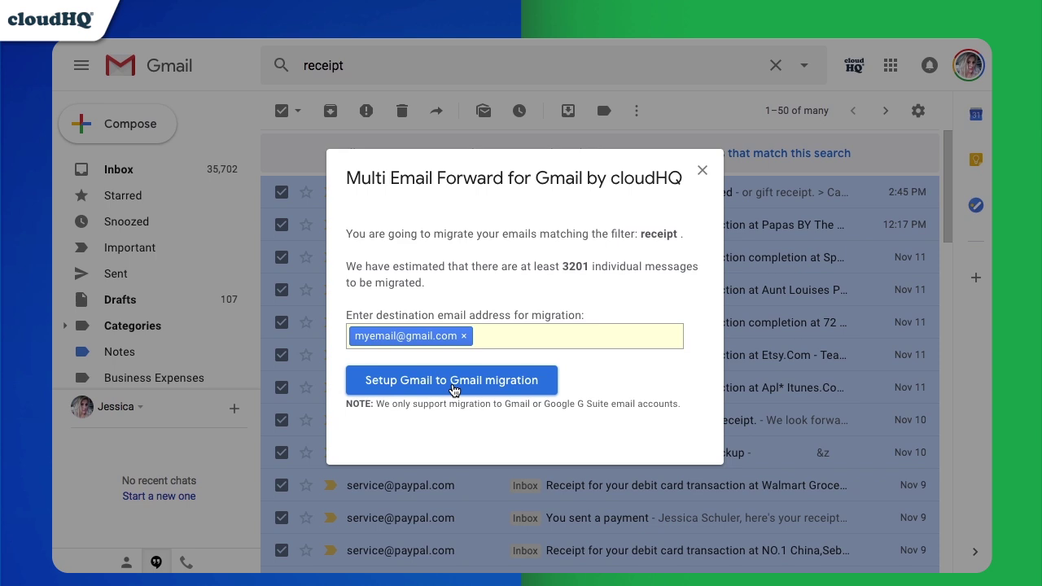
left_click(454, 389)
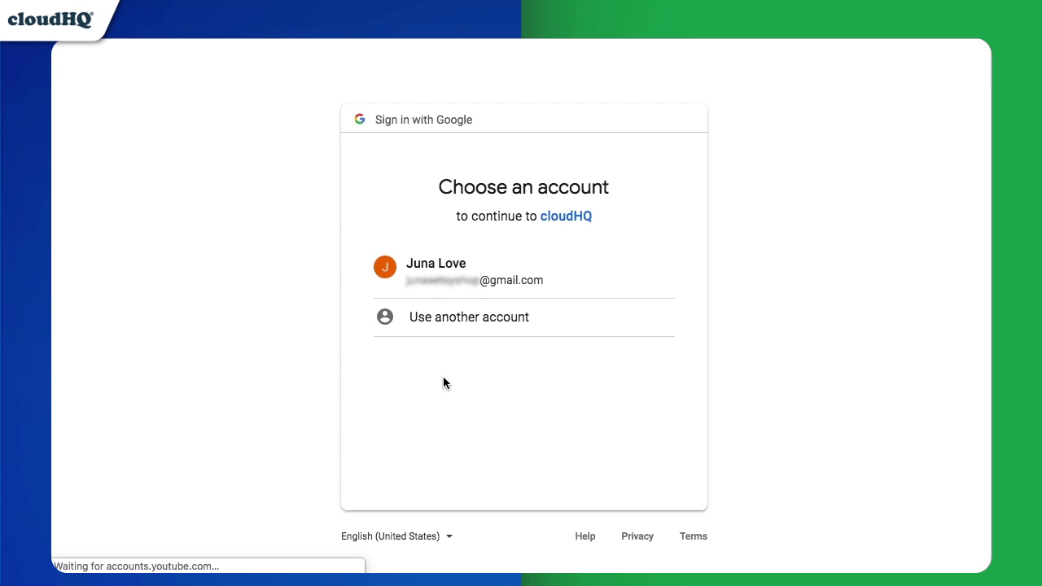
left_click(440, 279)
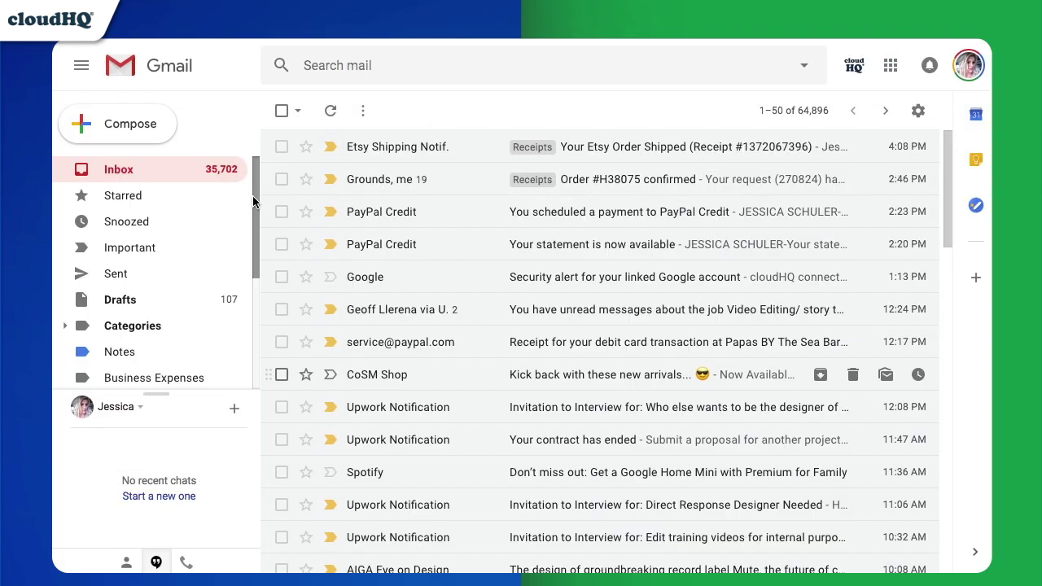
Step: Choose 'Forward all emails in the label' from the Receipts label's menu
left_click_drag(254, 202, 253, 232)
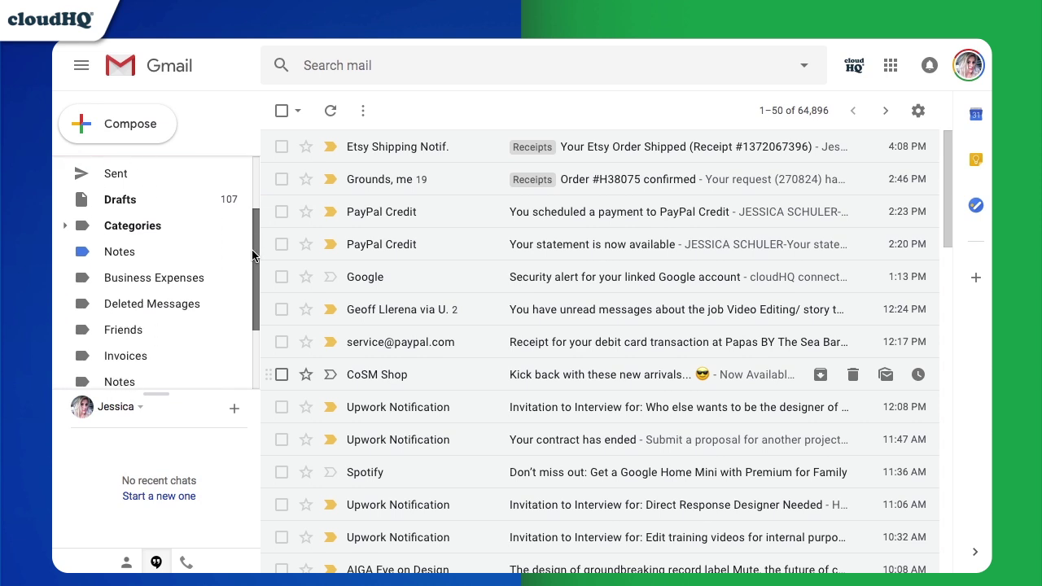
left_click_drag(252, 254, 257, 316)
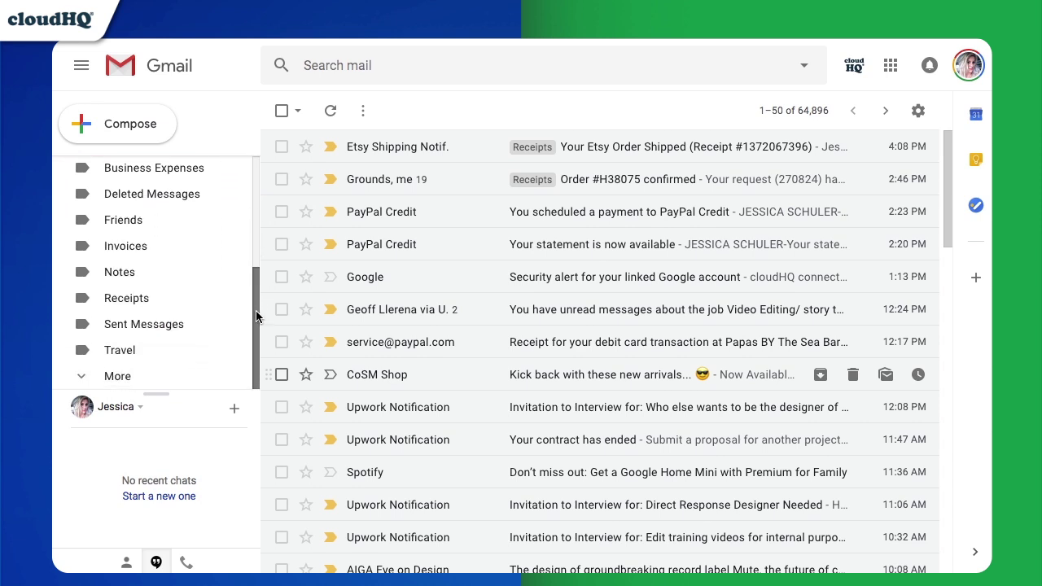
mouse_move(155, 298)
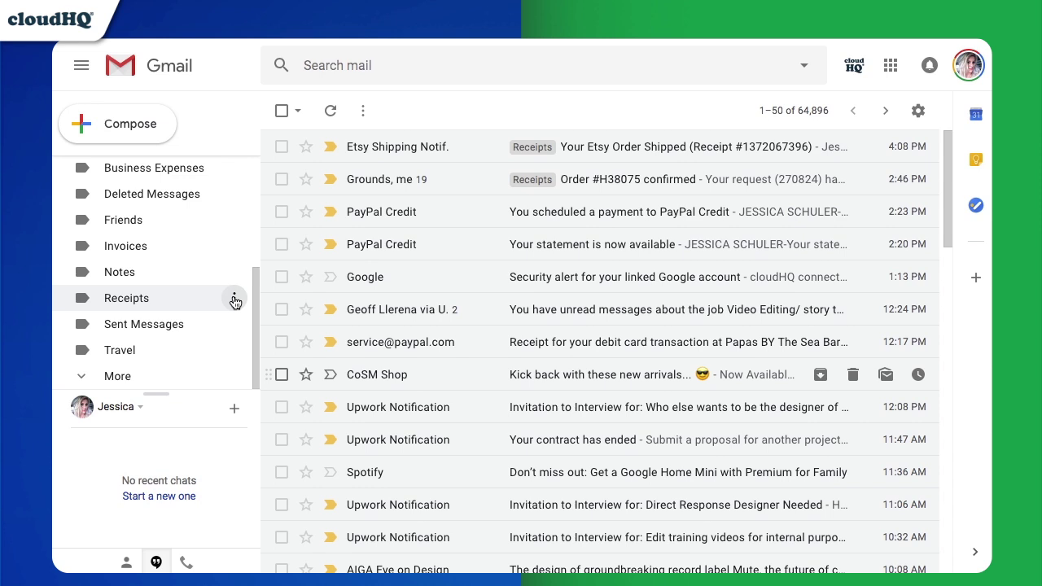
left_click(234, 299)
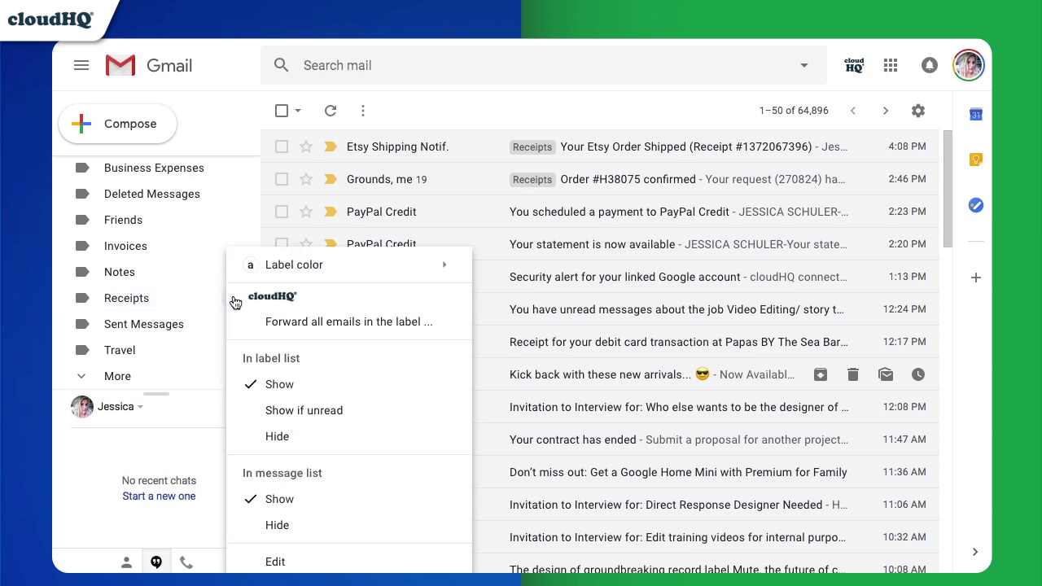
left_click(342, 323)
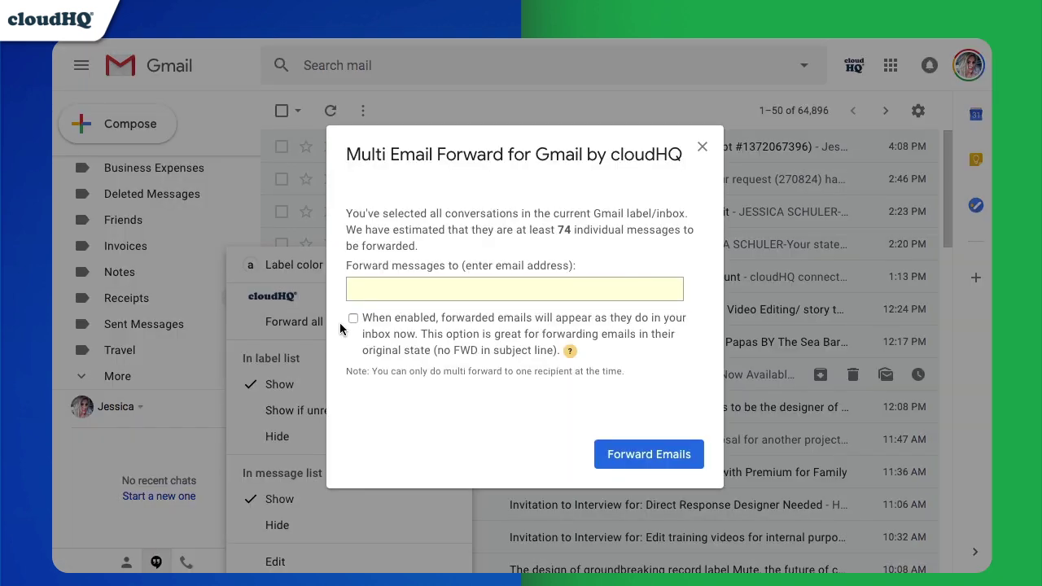
Step: Forward the Receipts label's messages to the destination e-mail address in original form
left_click(359, 291)
type("myemai")
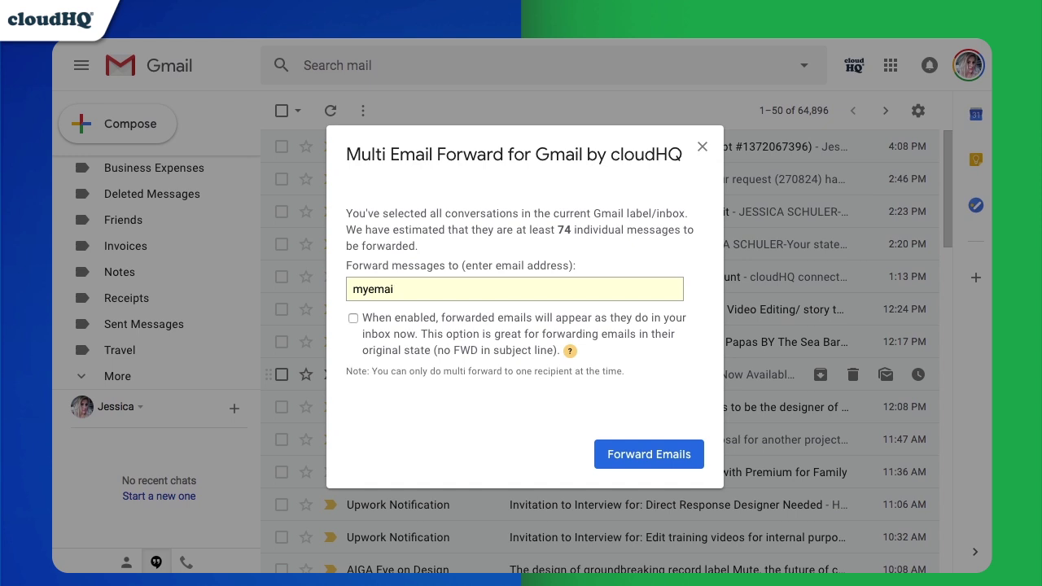
type("l@gmail.com")
key("Return")
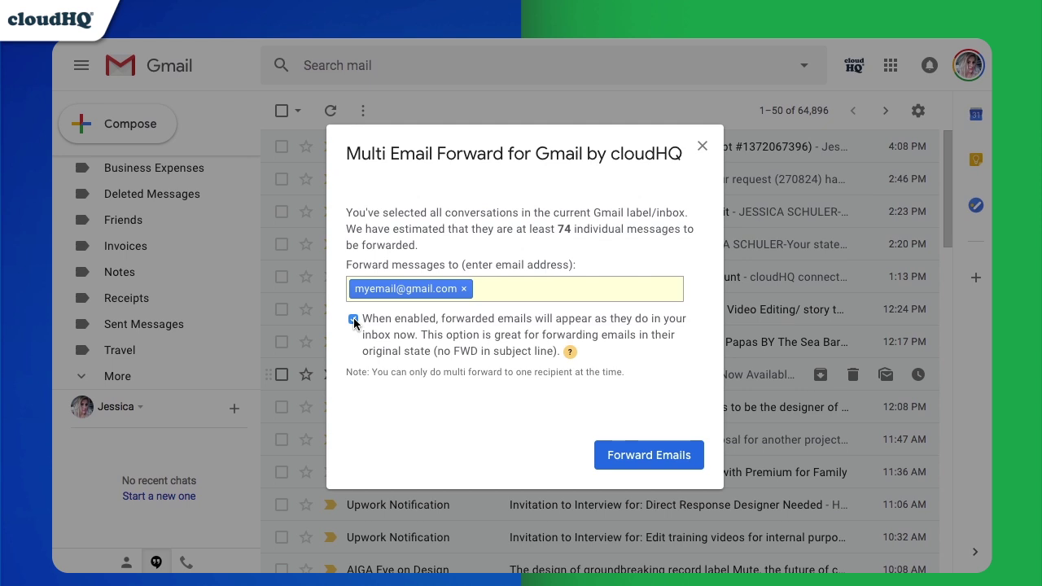
left_click(639, 458)
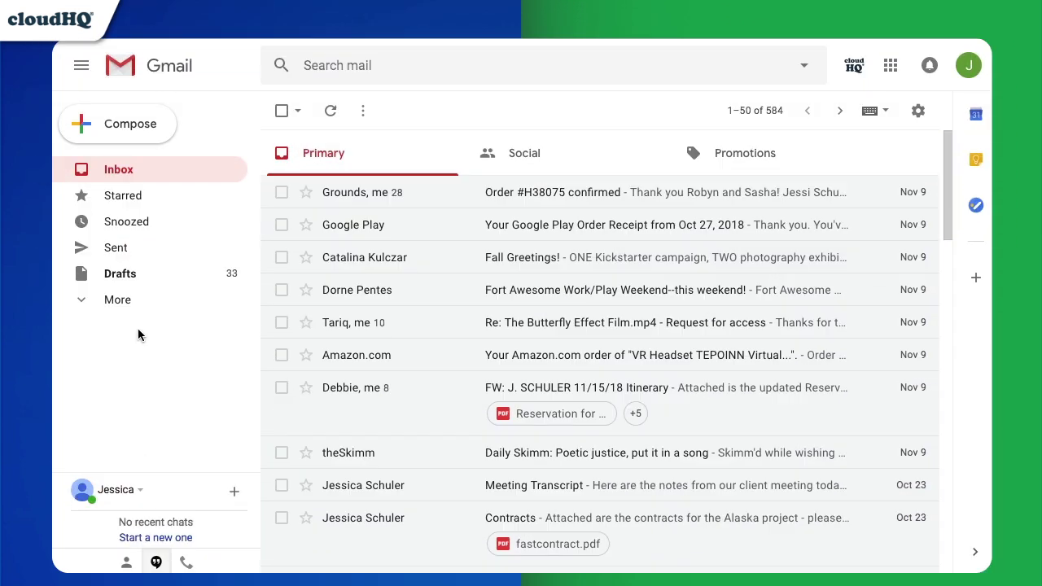
Step: Forward the Contracts and Meeting Transcript emails combined into one message with the contract PDF attached
left_click(280, 519)
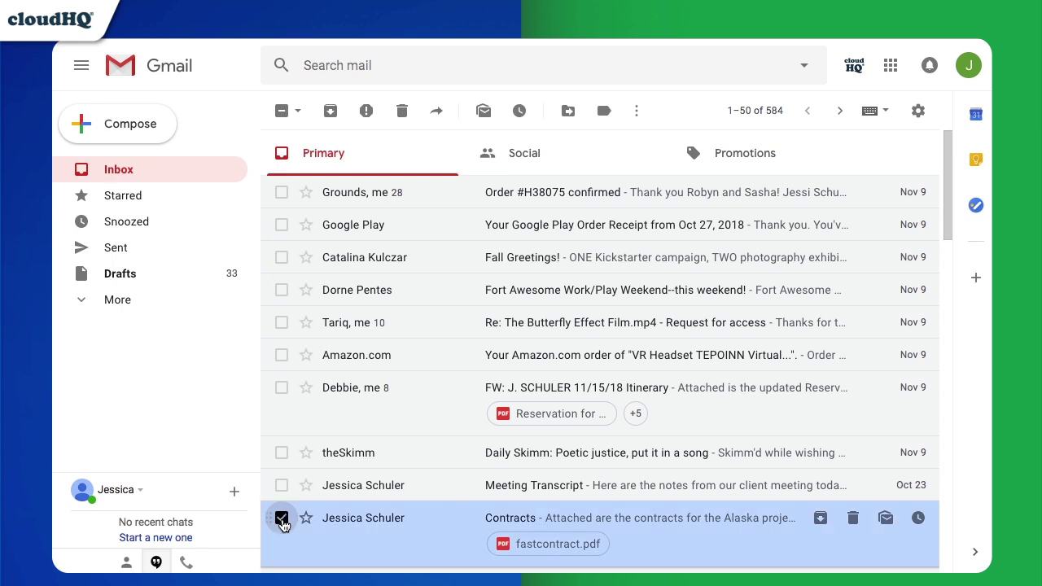
left_click(280, 485)
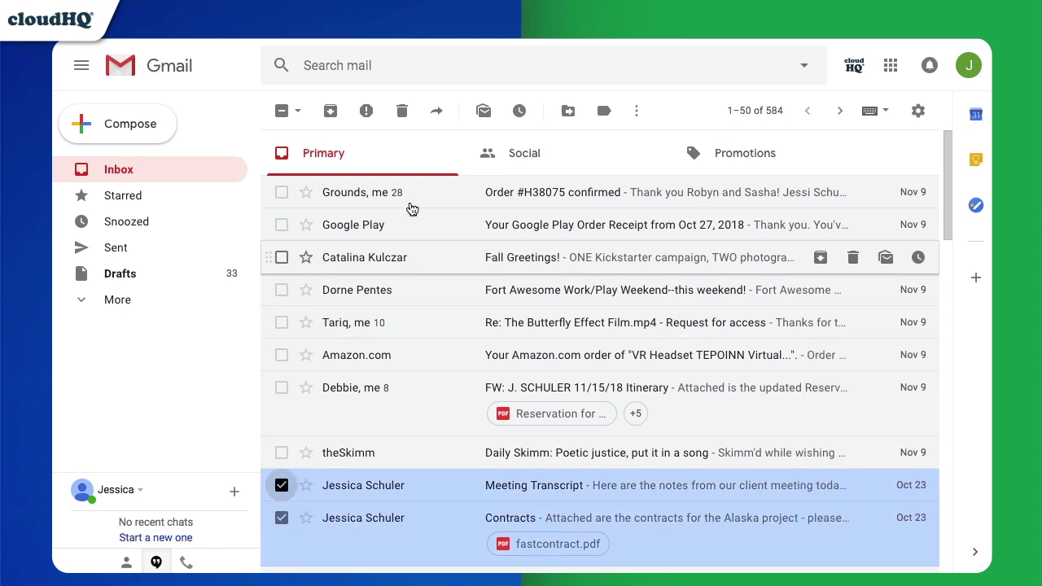
left_click(437, 112)
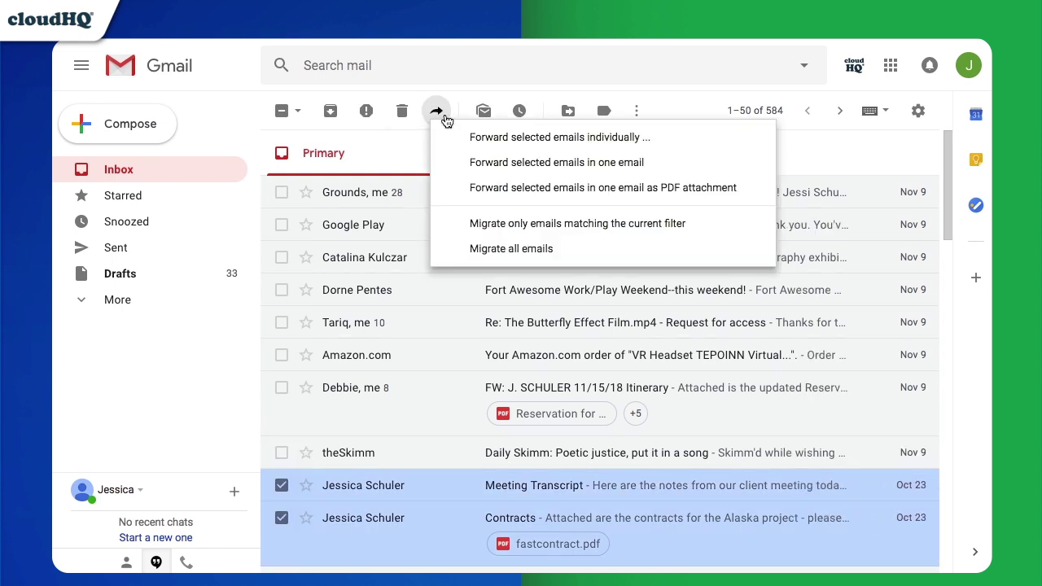
left_click(492, 163)
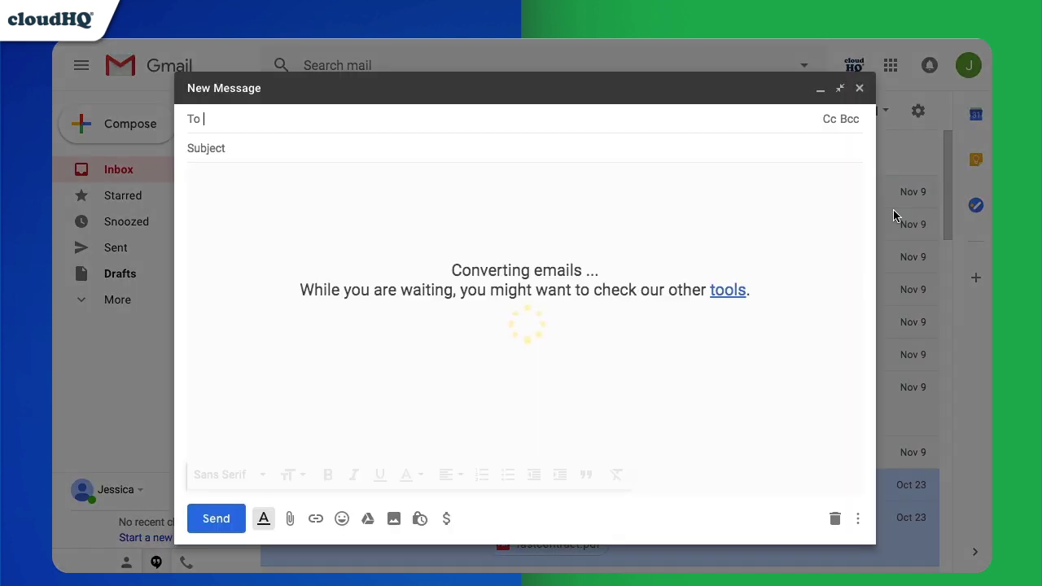
left_click_drag(861, 196, 861, 362)
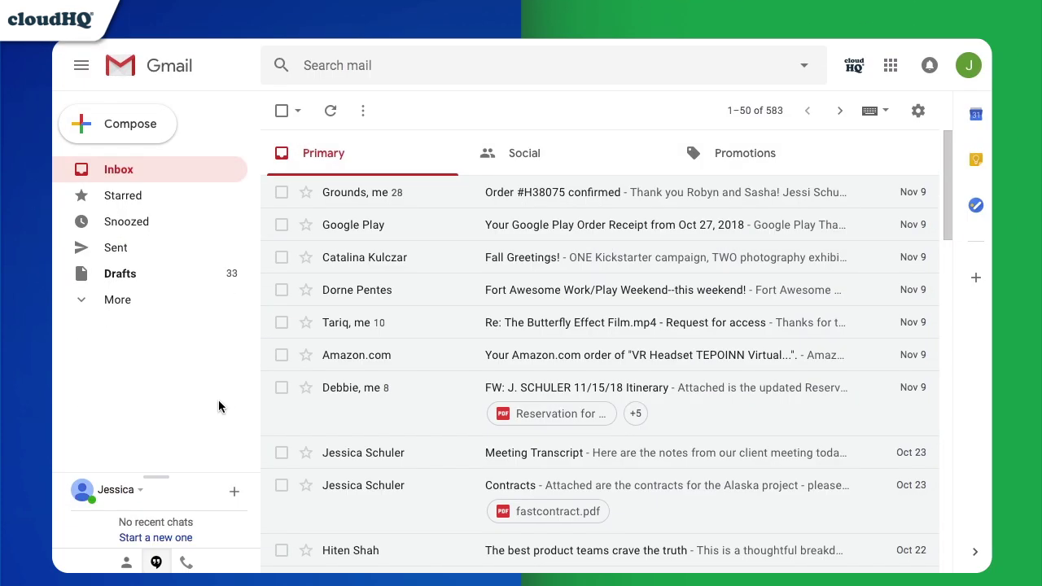
Step: Forward the order confirmation, Google Play receipt and Amazon.com order emails together as one PDF attachment
left_click(281, 355)
left_click(281, 225)
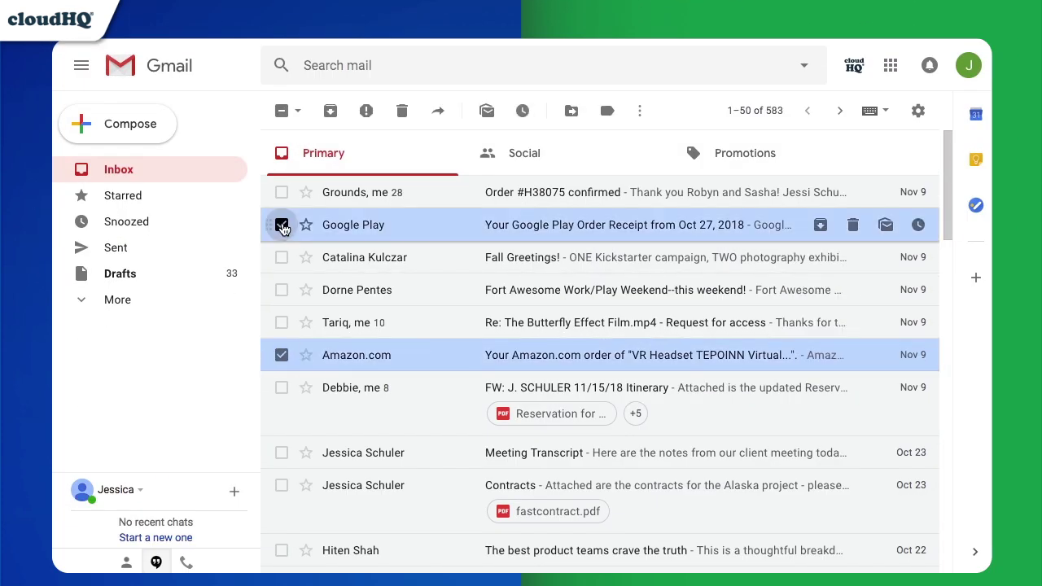
left_click(280, 192)
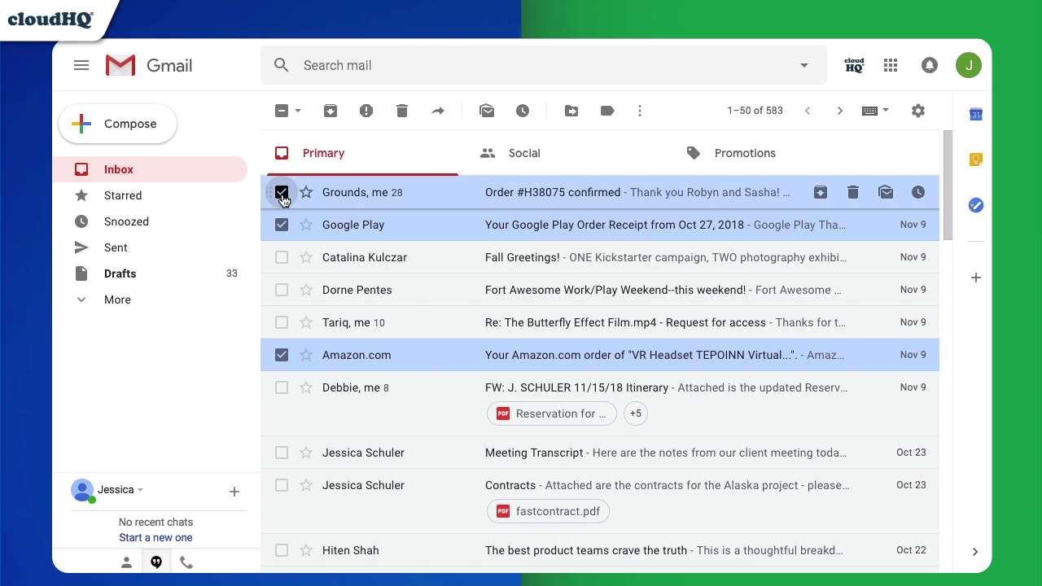
left_click(440, 113)
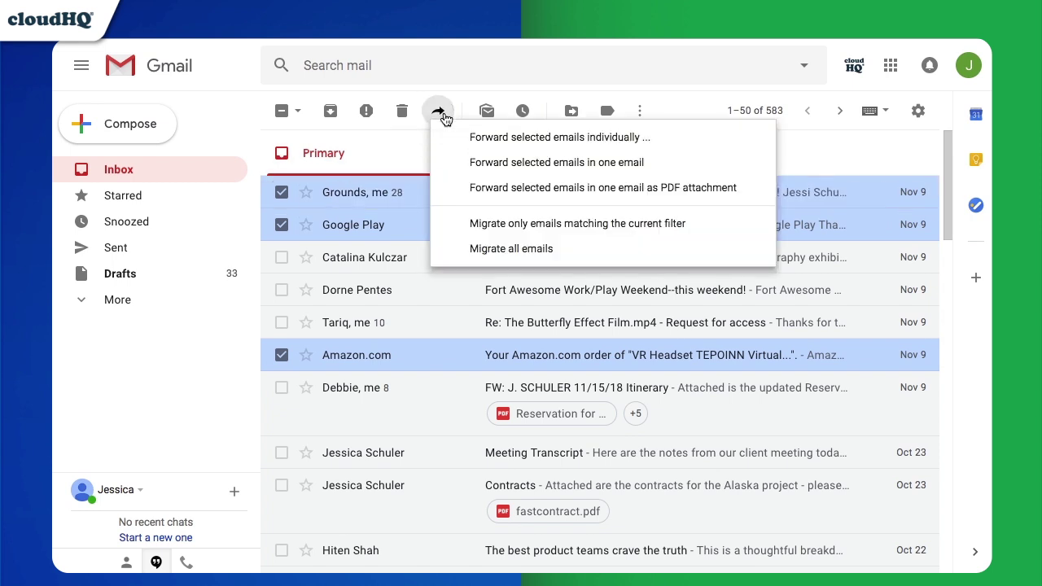
left_click(498, 188)
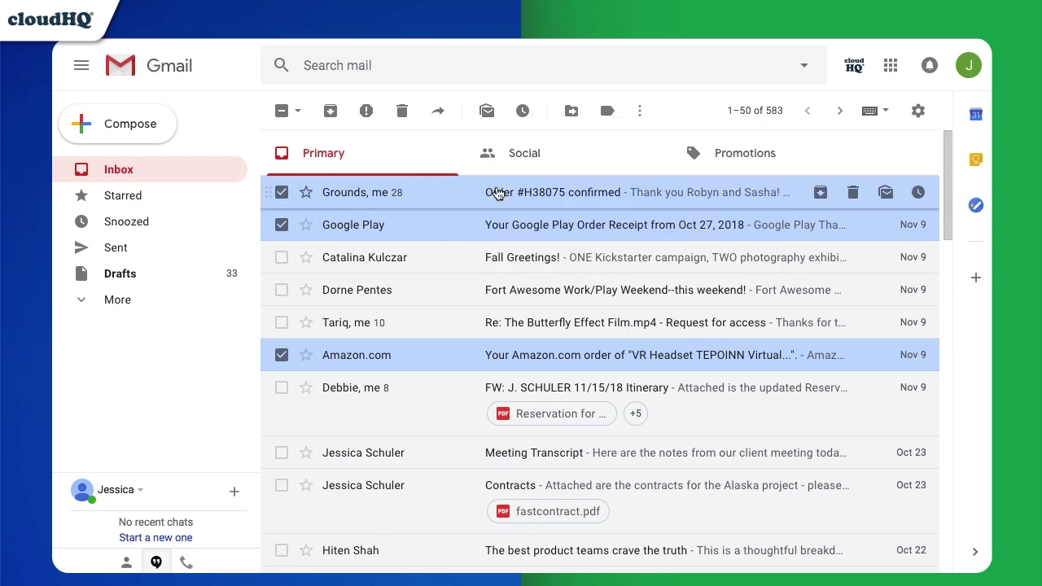